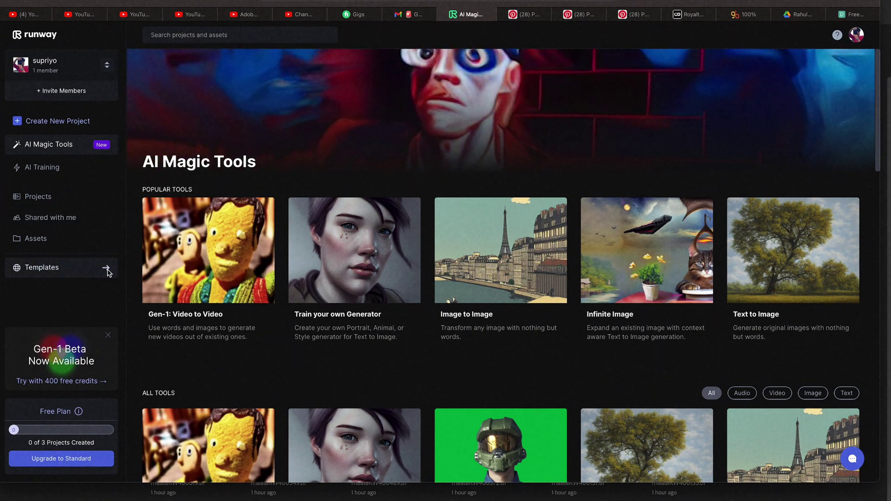
Scroll through the AI Magic Tools page to find the Gen-1: Video to Video card
scroll(203, 231, down, 1)
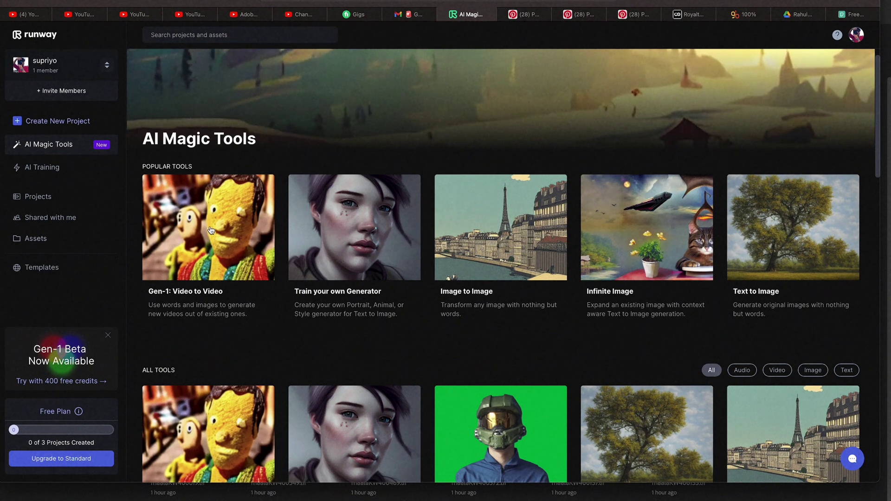
scroll(63, 149, up, 1)
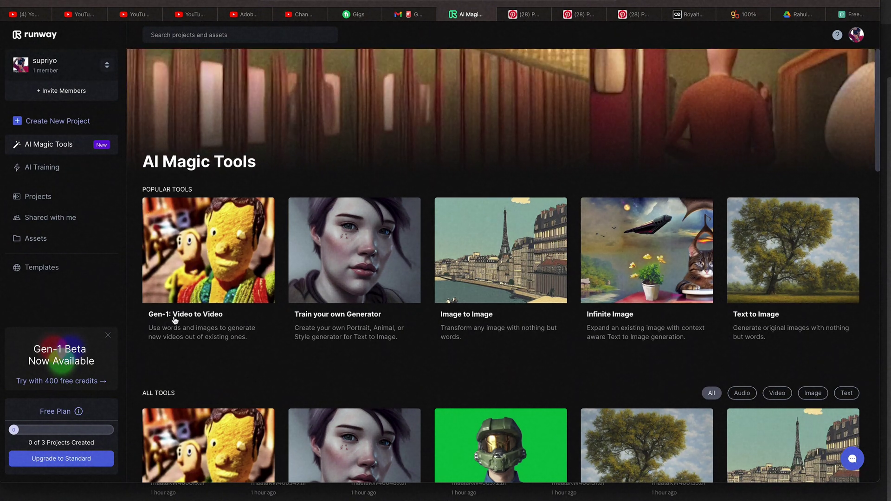
Open Gen-1, then download the 'Couple Walking Together' clip free from Pexels
click(219, 264)
key(ctrl+9)
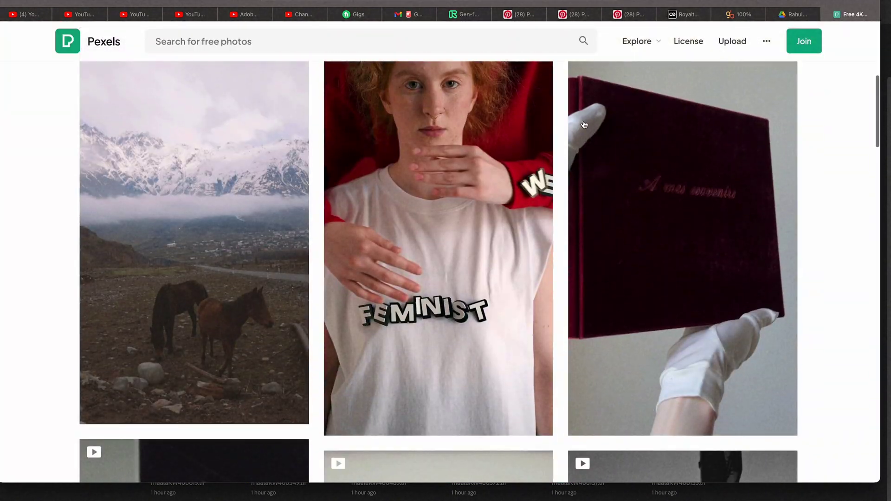
scroll(584, 125, down, 10)
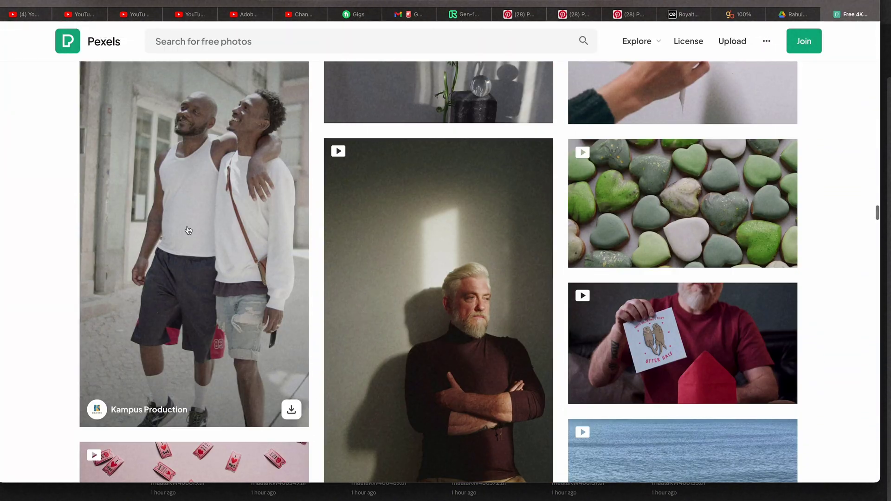
click(204, 228)
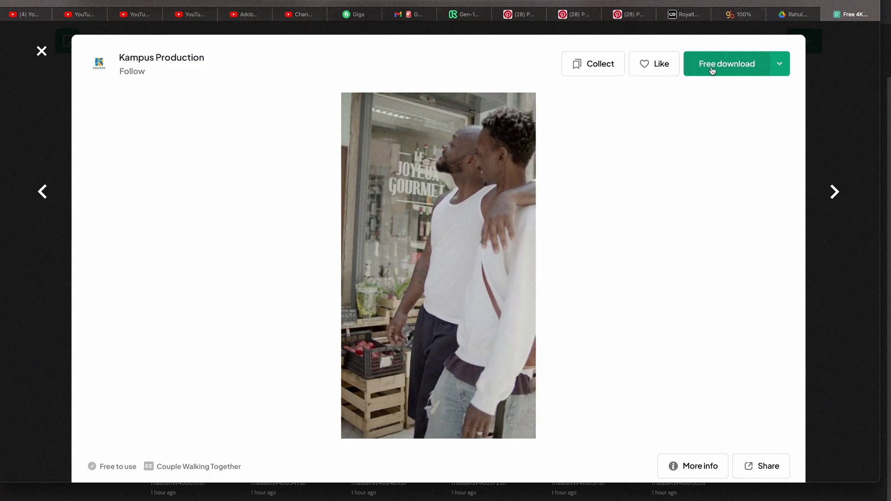
click(712, 70)
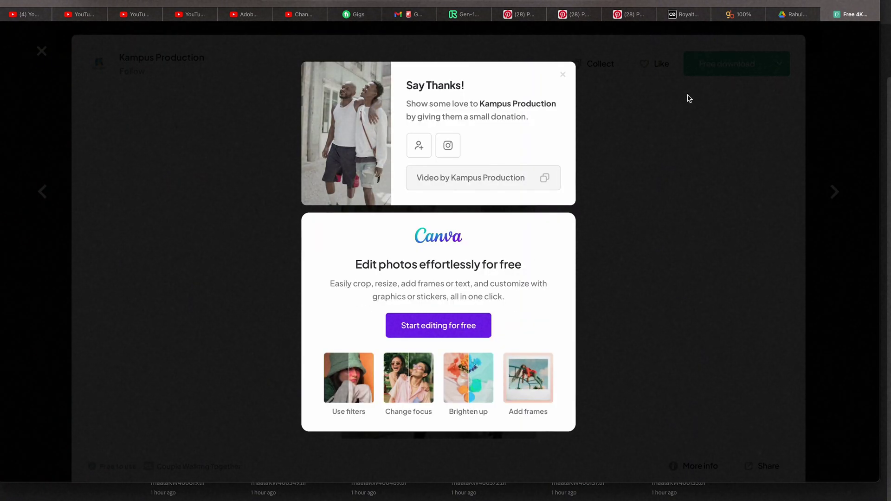
Upload the downloaded Pexels walking-couple mp4 into Gen-1 as the source video
click(464, 14)
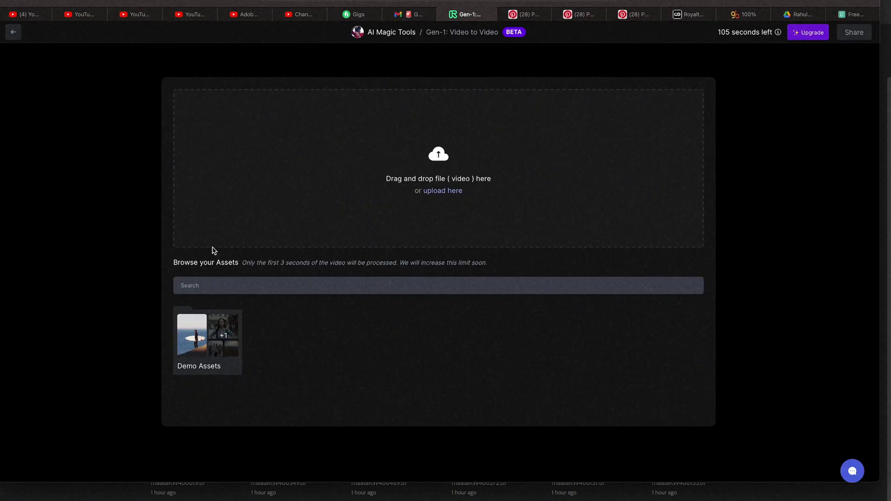
click(435, 191)
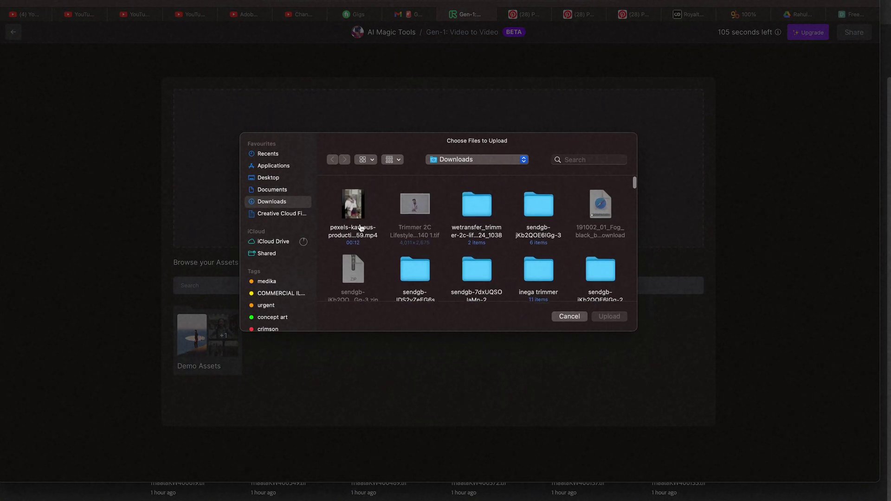
double_click(360, 228)
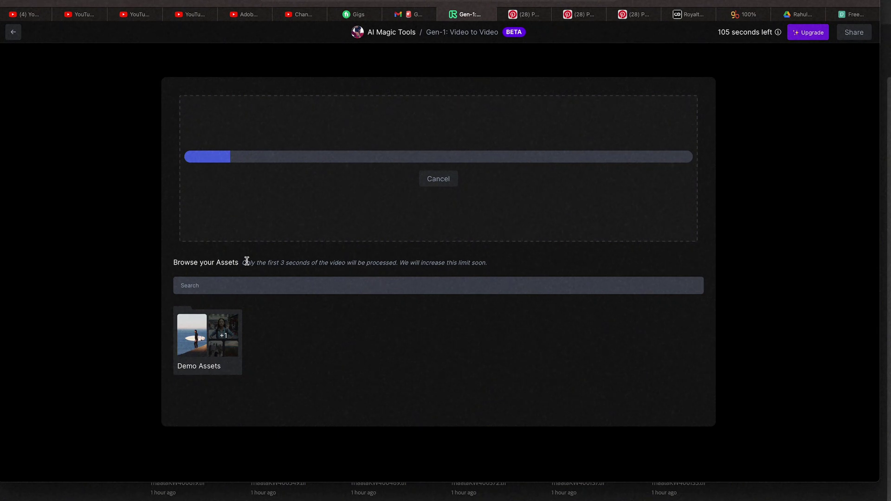
triple_click(244, 264)
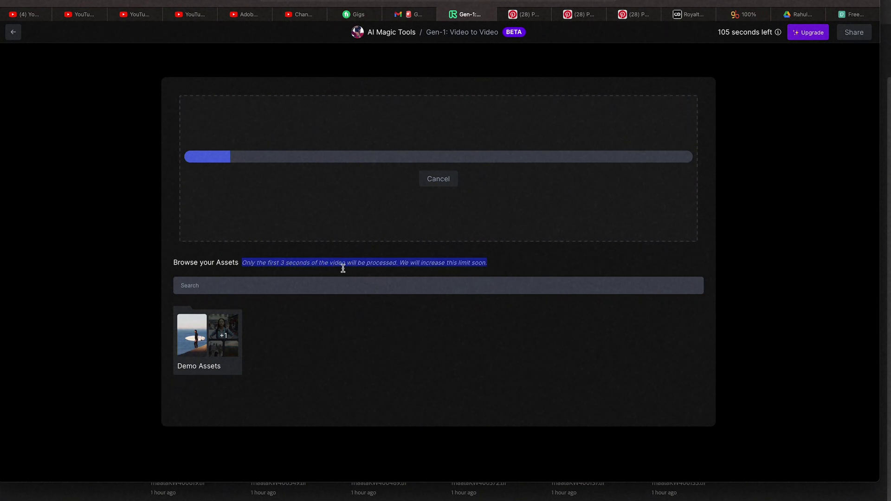
click(444, 263)
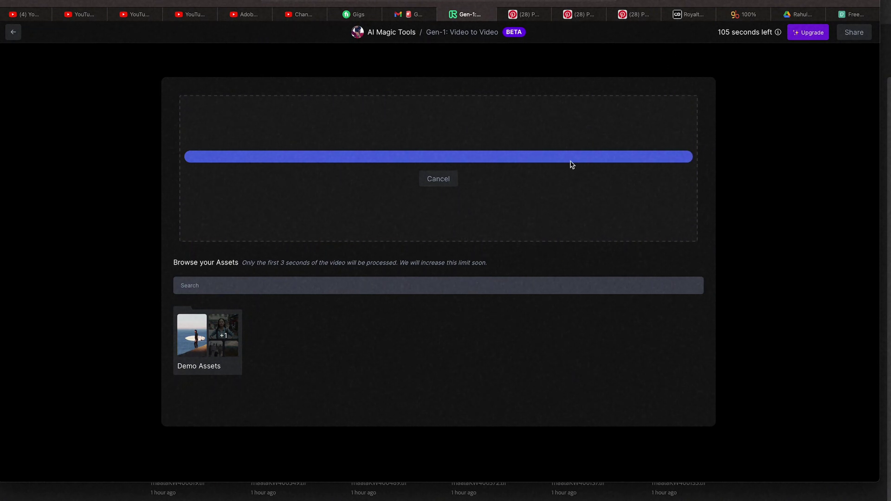
mouse_move(756, 34)
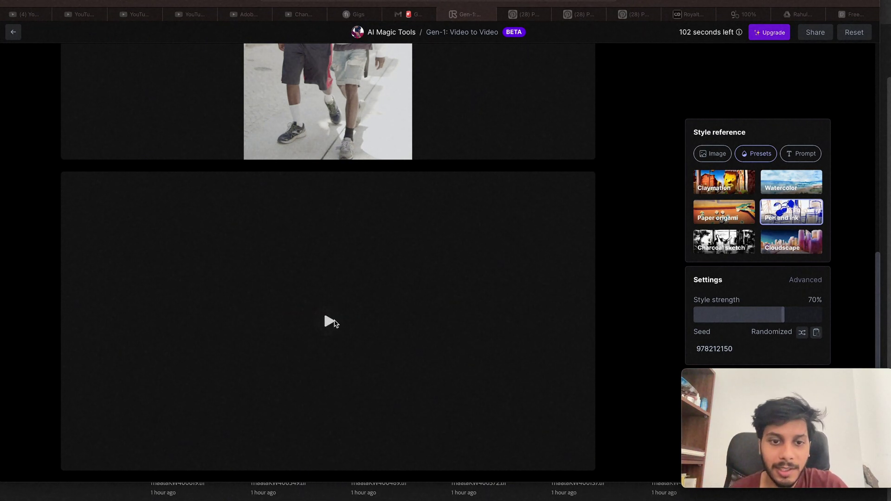
Play the Pen and Ink result and download it as a video
click(331, 321)
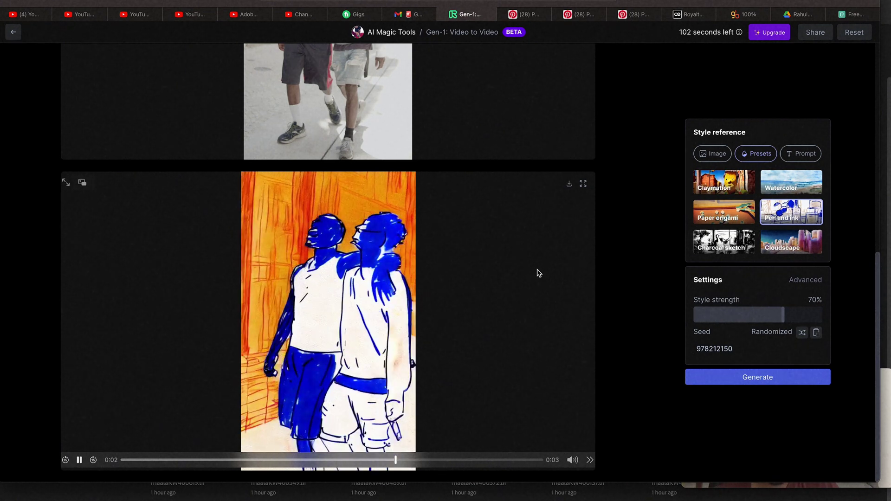
right_click(440, 285)
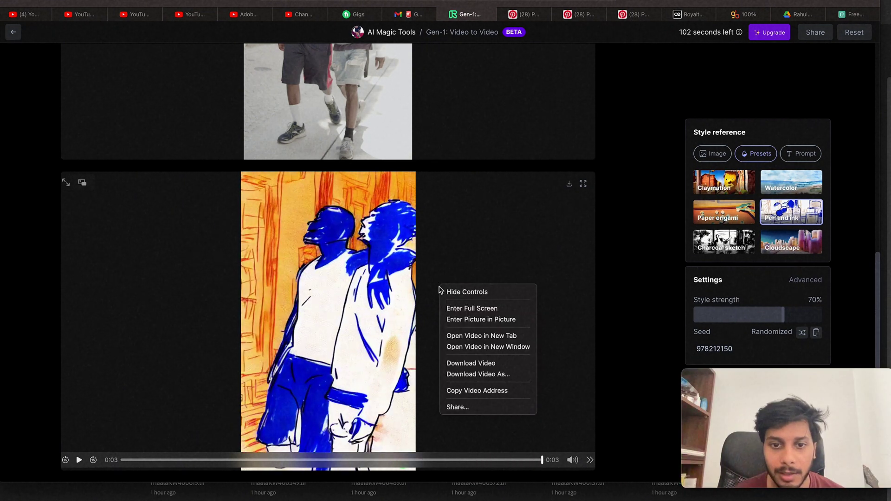
click(486, 363)
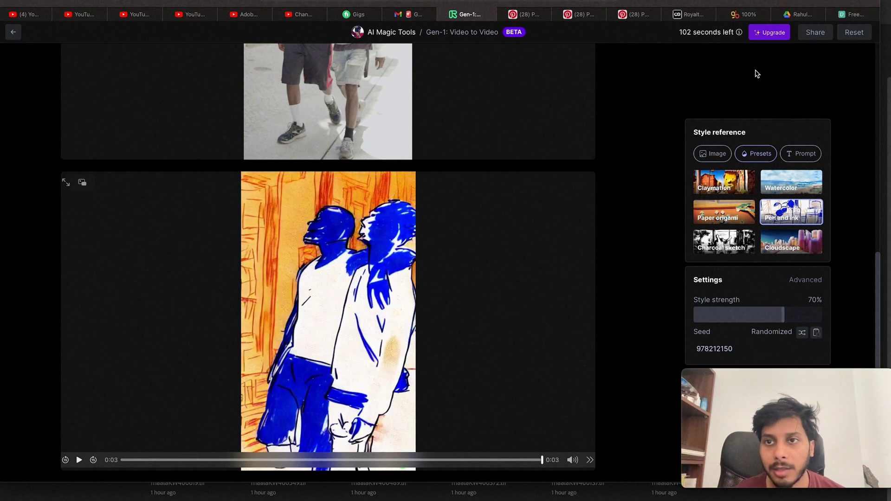
click(852, 14)
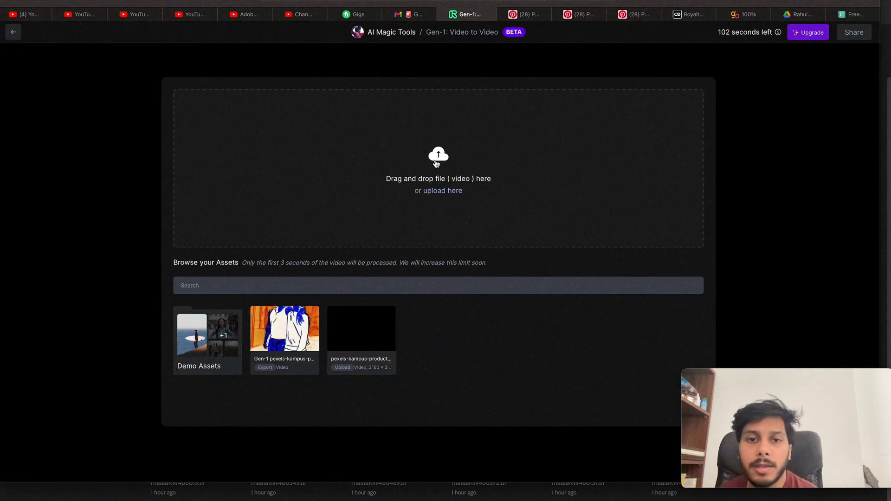
Upload production ID_3971955.mp4 and generate a Charcoal sketch version of it
click(436, 165)
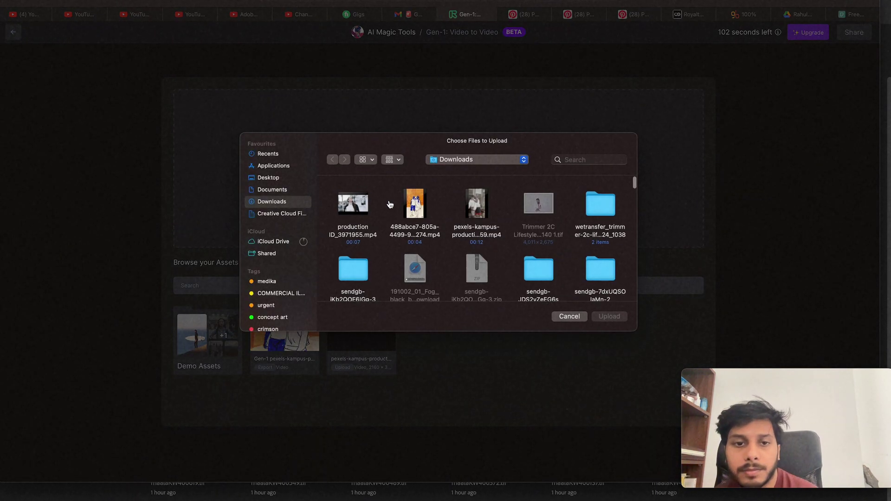
double_click(353, 204)
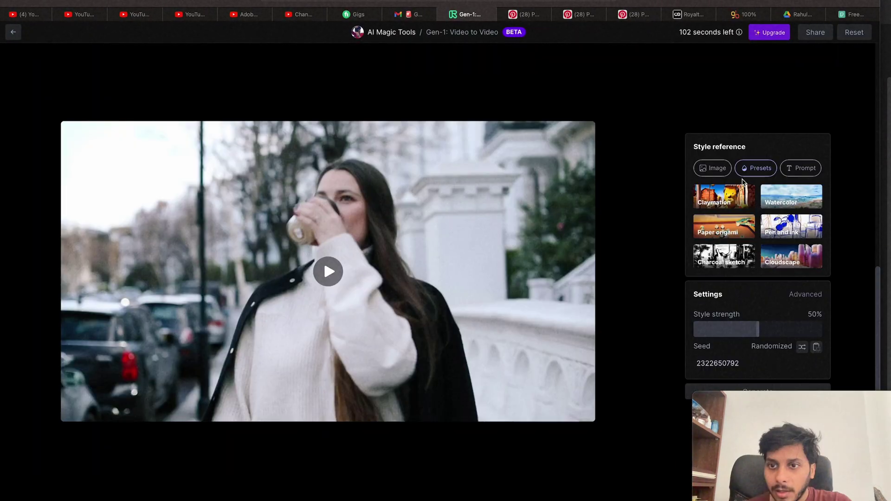
click(724, 259)
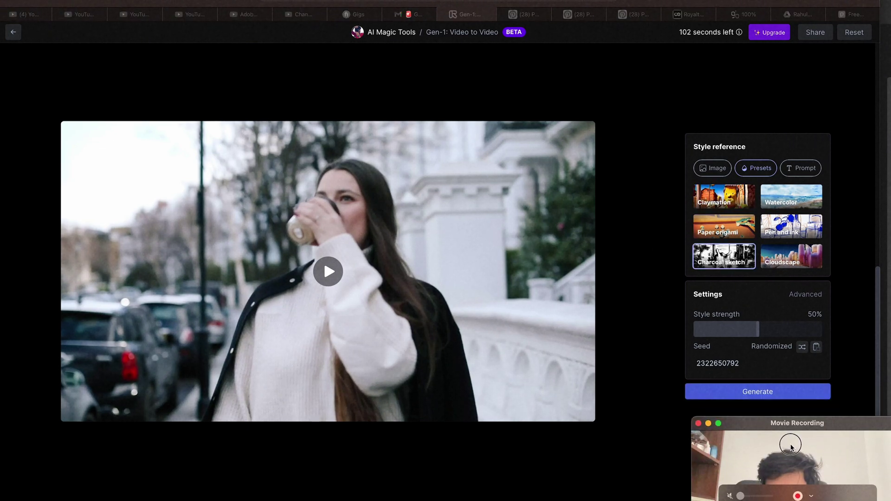
click(738, 397)
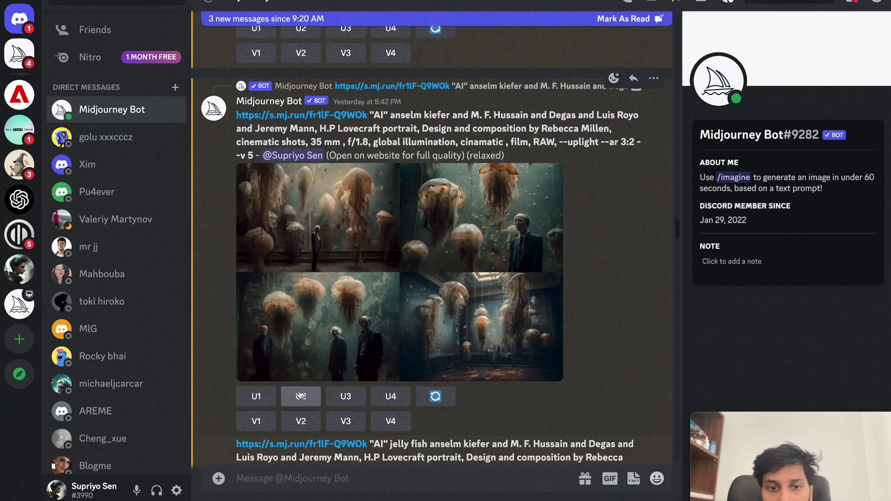
Upscale the second Midjourney jellyfish image (U2) in Discord and save it
click(301, 396)
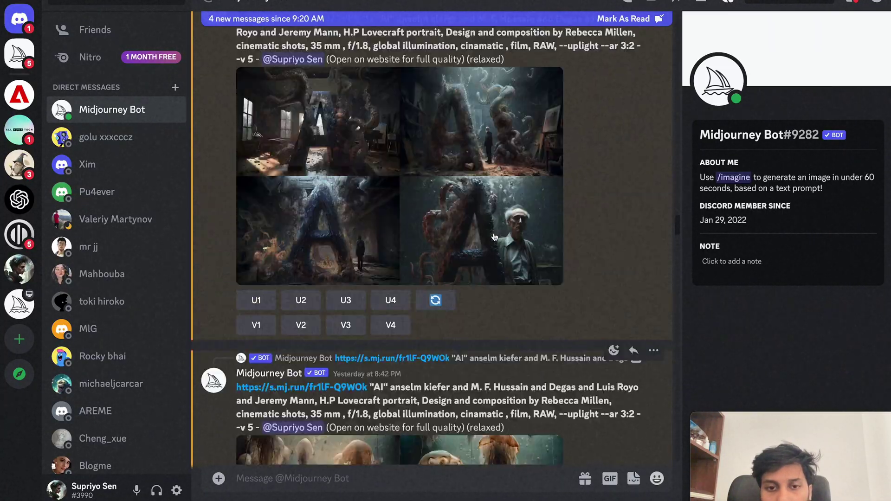
right_click(490, 314)
click(485, 438)
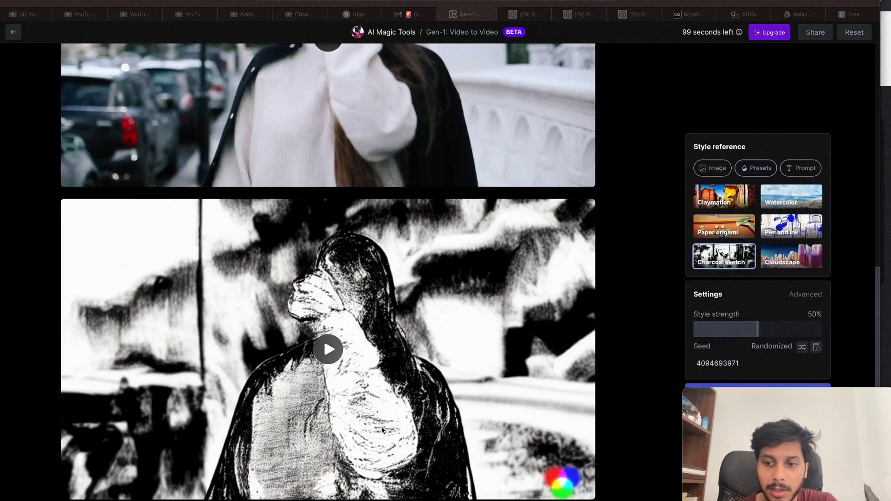
Play the Charcoal sketch result, then replay it from the start
click(328, 347)
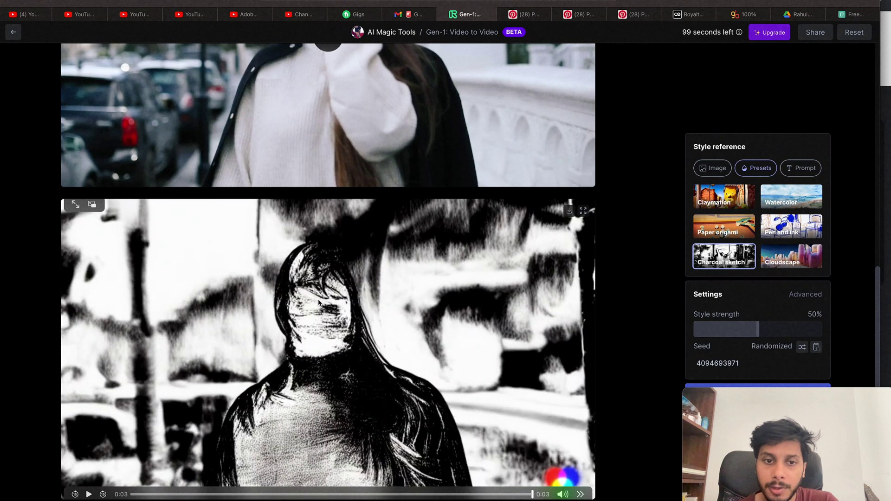
click(88, 495)
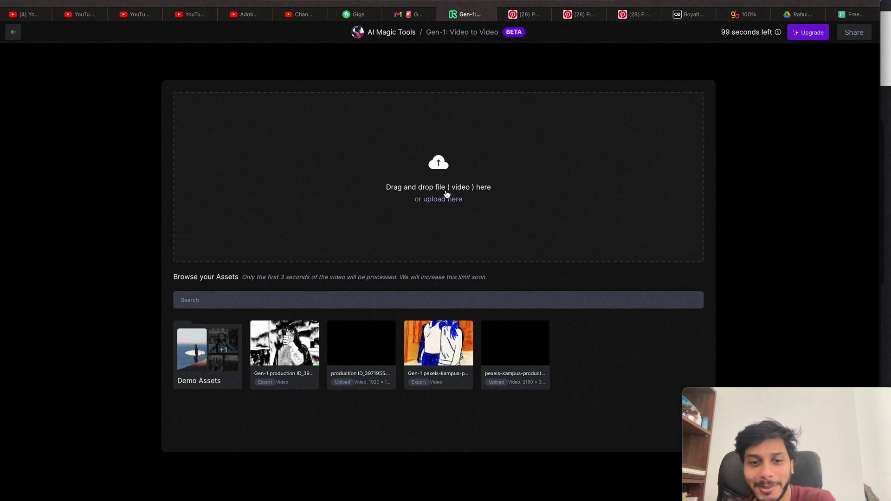
Load the walking-couple video, upload the jellyfish picture as image style reference, and generate
click(446, 198)
double_click(417, 272)
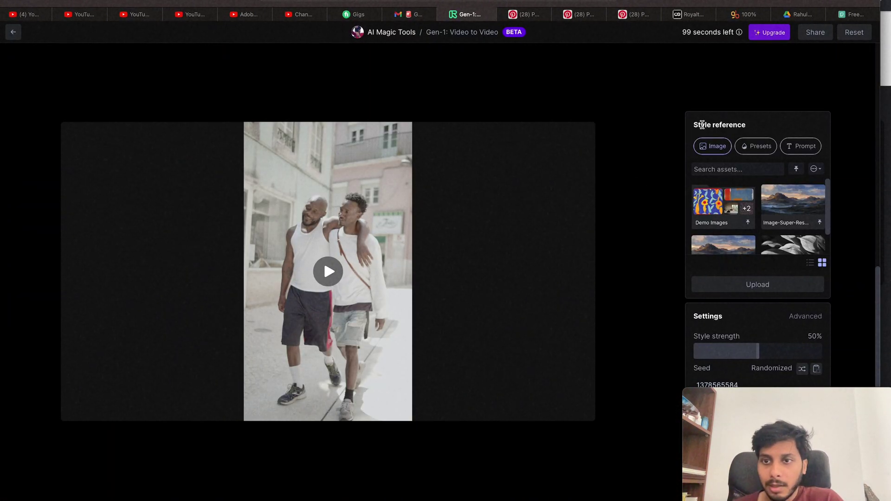
click(713, 146)
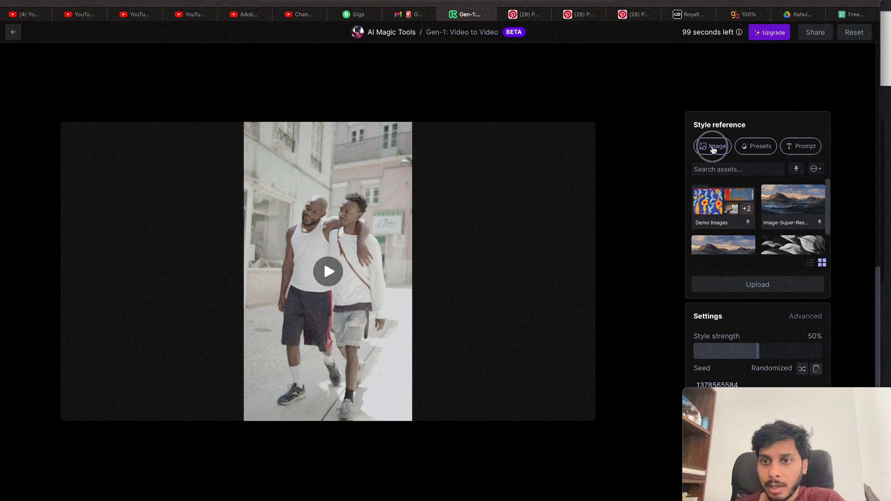
click(743, 285)
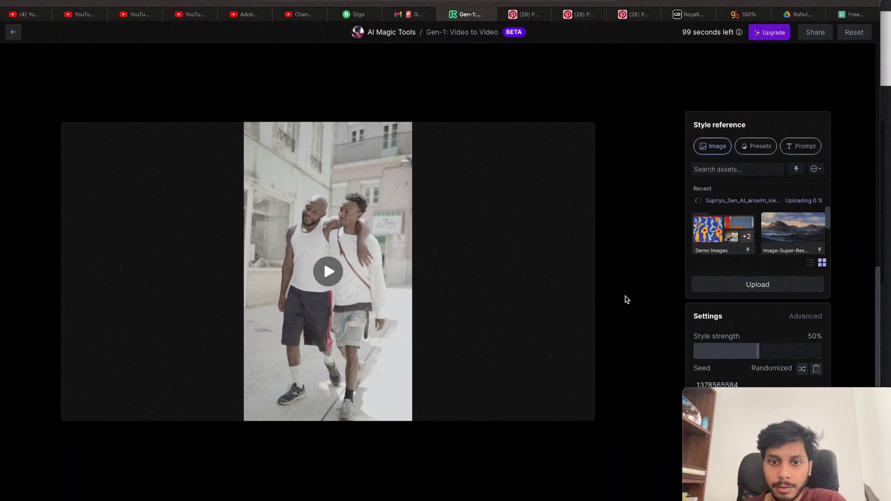
click(728, 209)
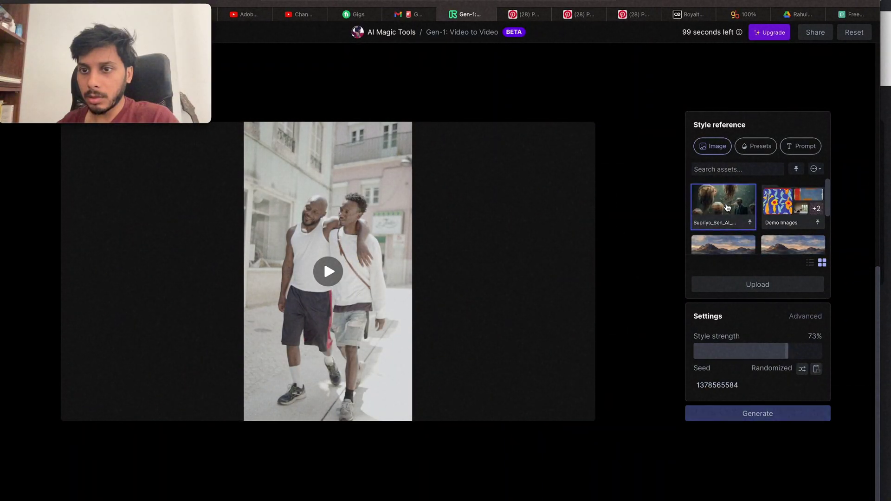
click(766, 419)
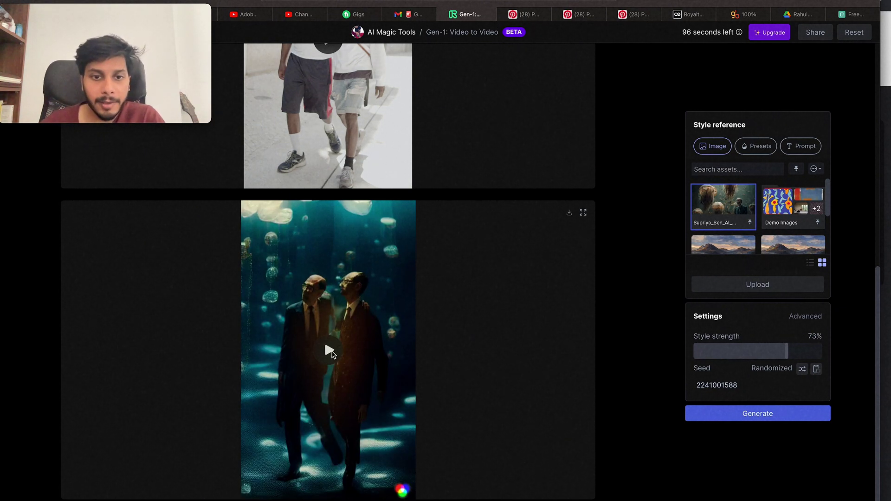
Play the underwater jellyfish-styled version of the walking couple
click(329, 351)
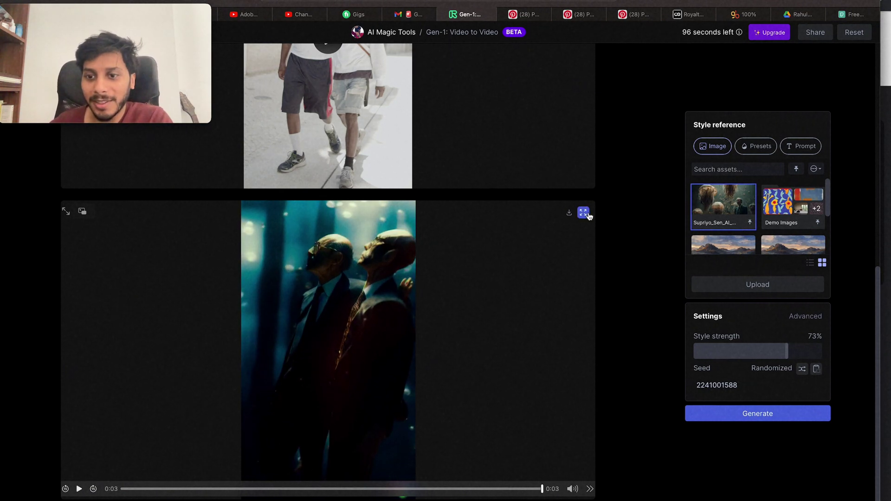
click(69, 499)
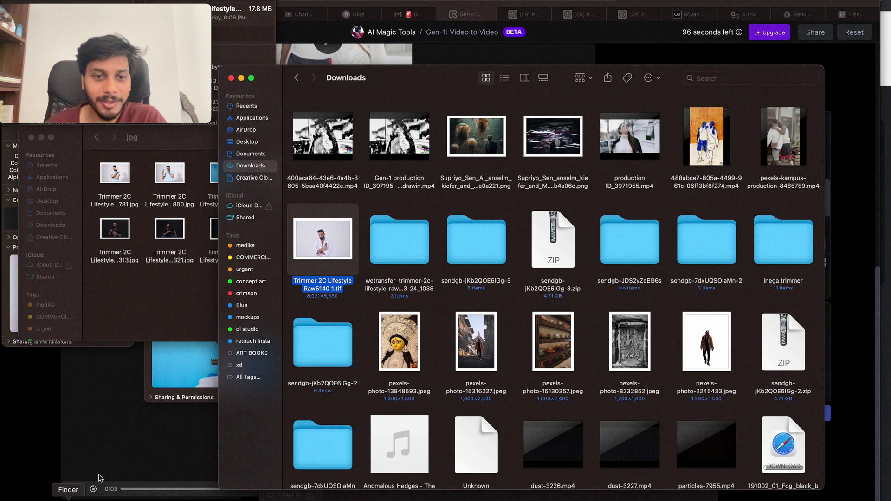
click(469, 141)
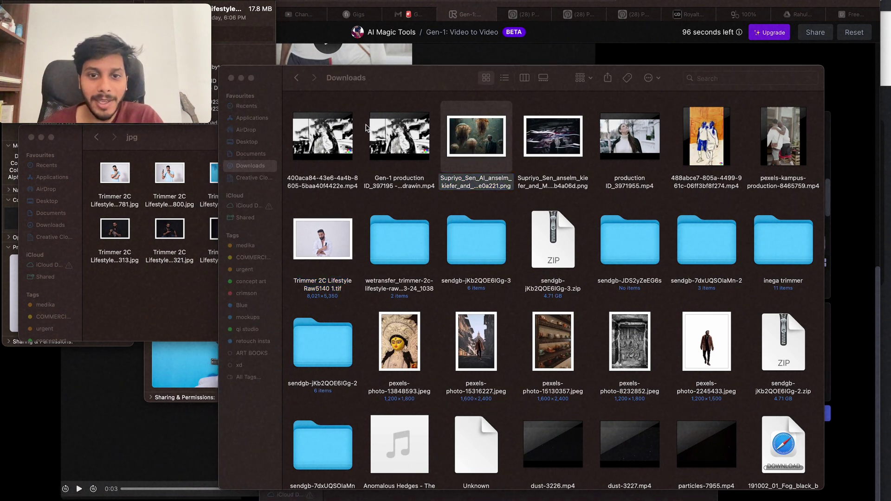
key(space)
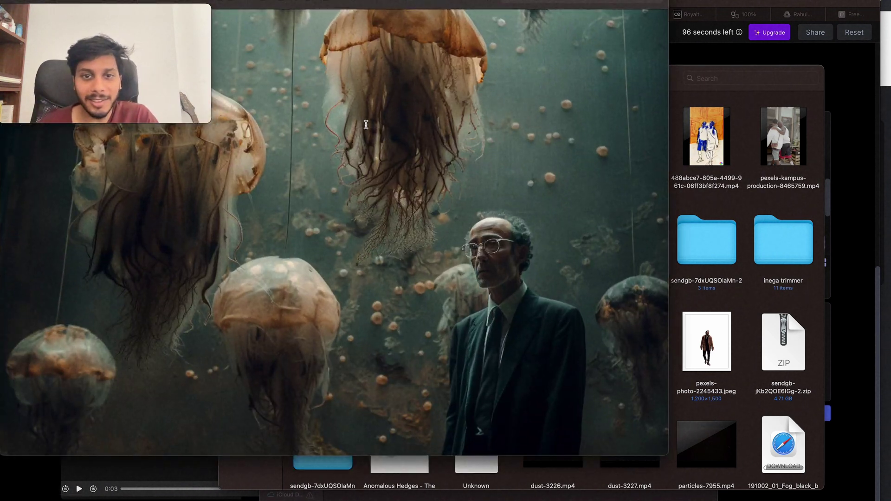
click(52, 469)
click(80, 490)
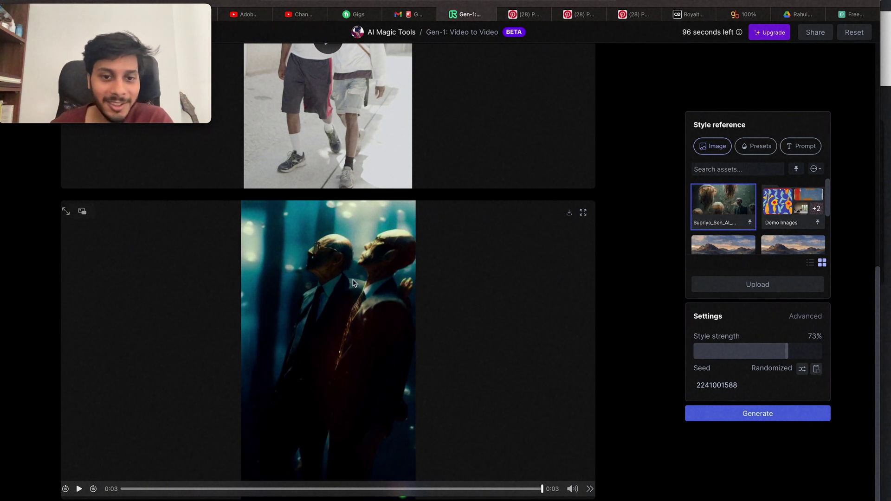
Replay the jellyfish result, then upload the second PNG as a style reference
click(79, 490)
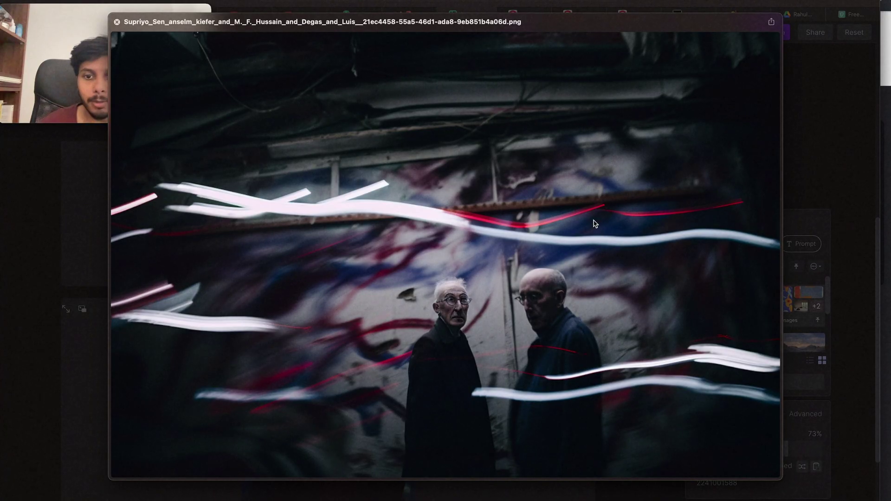
key(space)
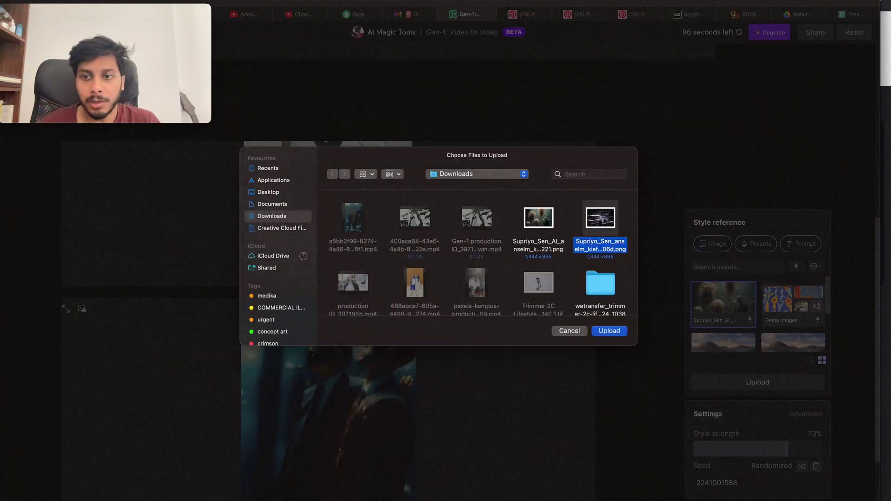
click(605, 331)
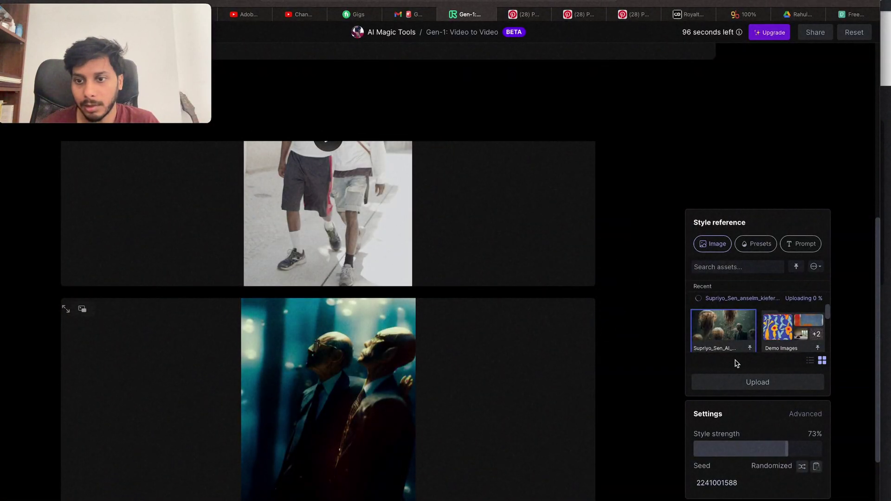
scroll(736, 362, down, 3)
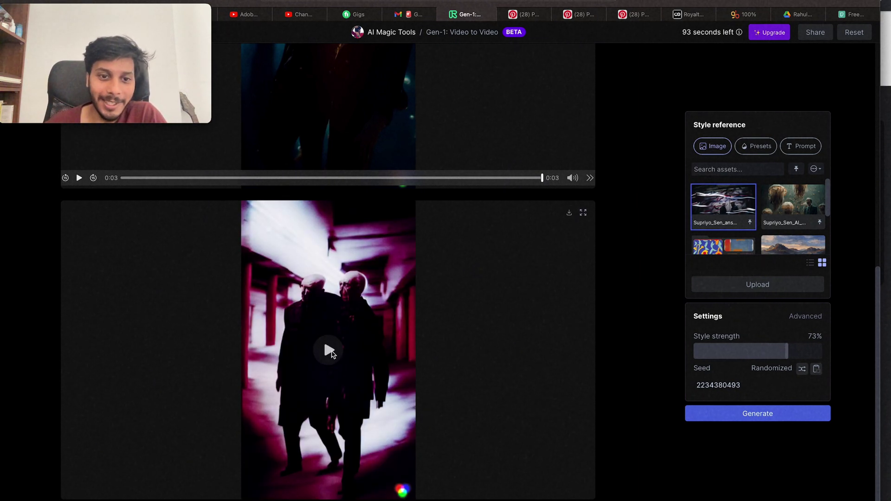
click(330, 352)
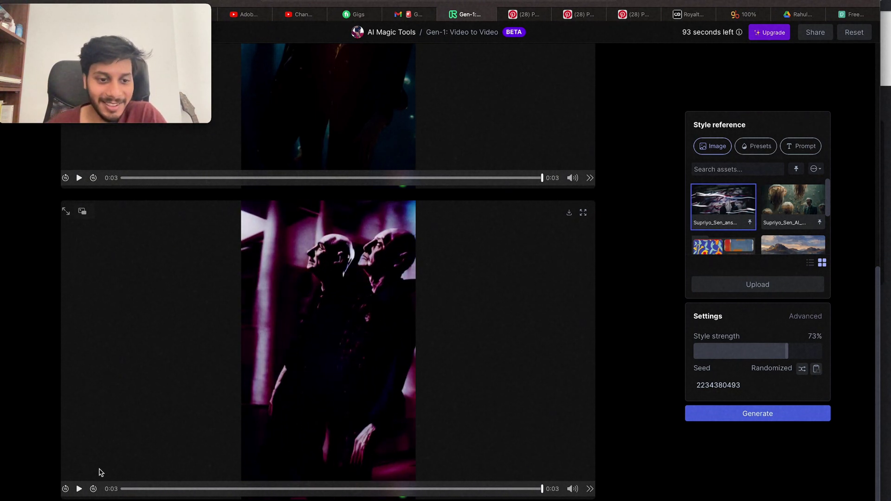
click(80, 490)
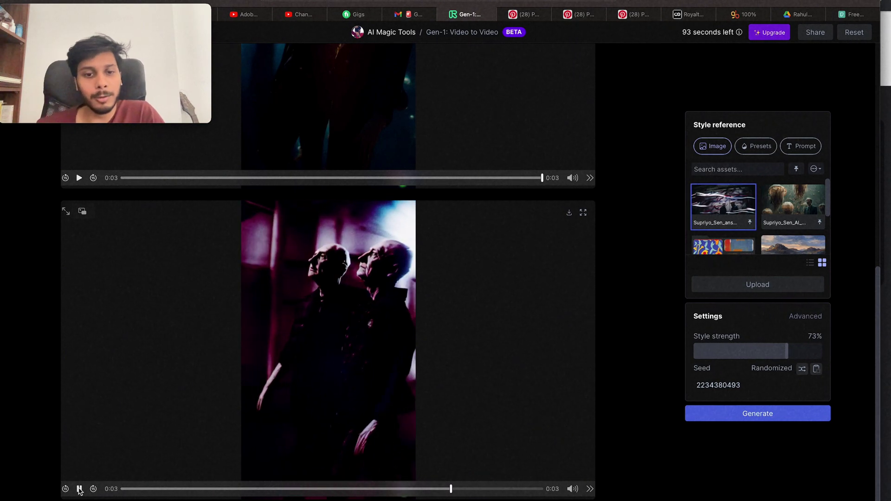
click(79, 488)
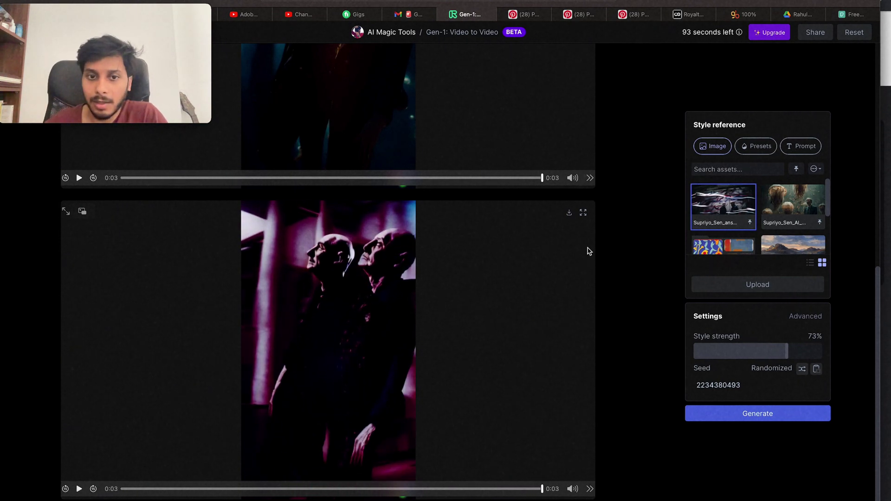
Generate from the prompt '2 men walking on the moon in the style of van gogh' and play it
scroll(588, 250, up, 5)
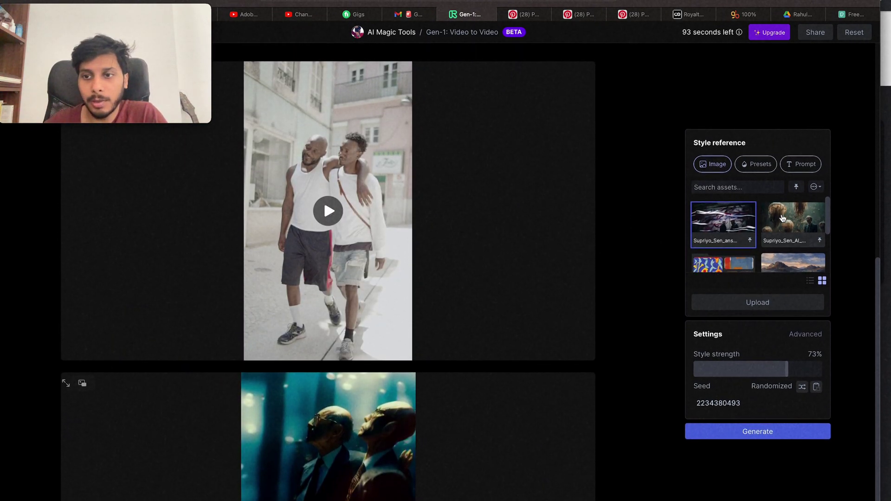
click(801, 165)
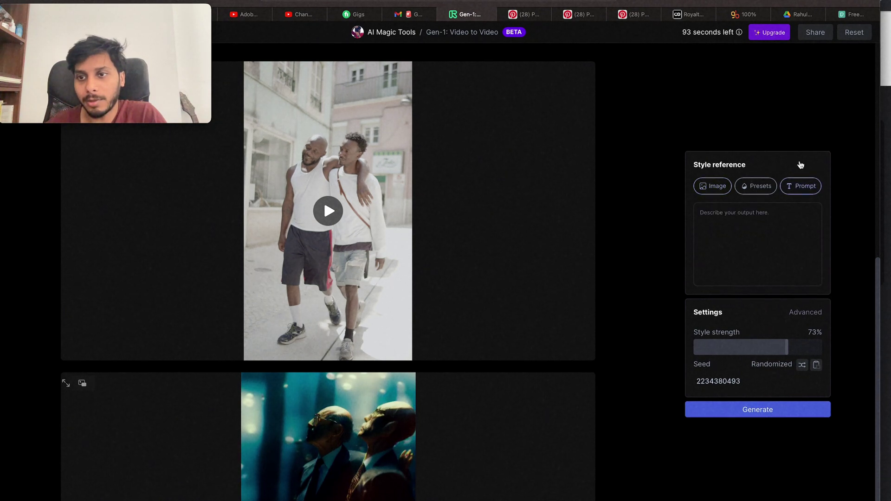
text(2)
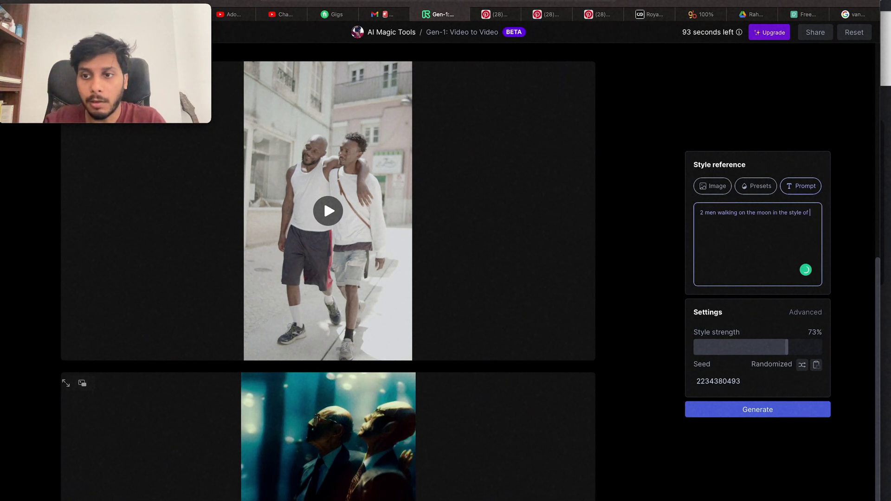
scroll(740, 394, down, 1)
click(740, 392)
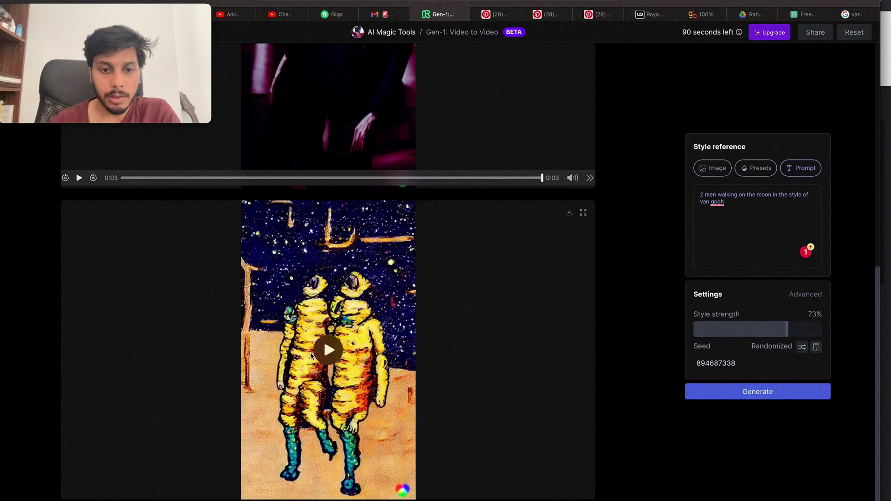
click(339, 349)
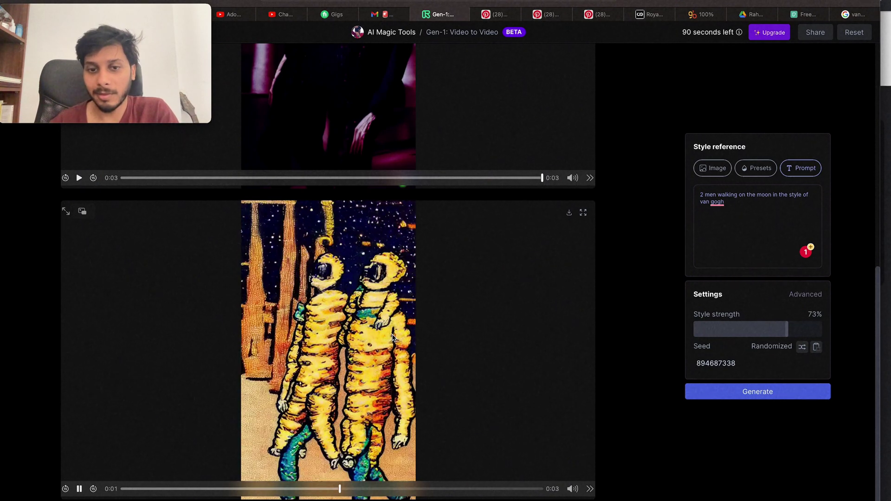
click(713, 168)
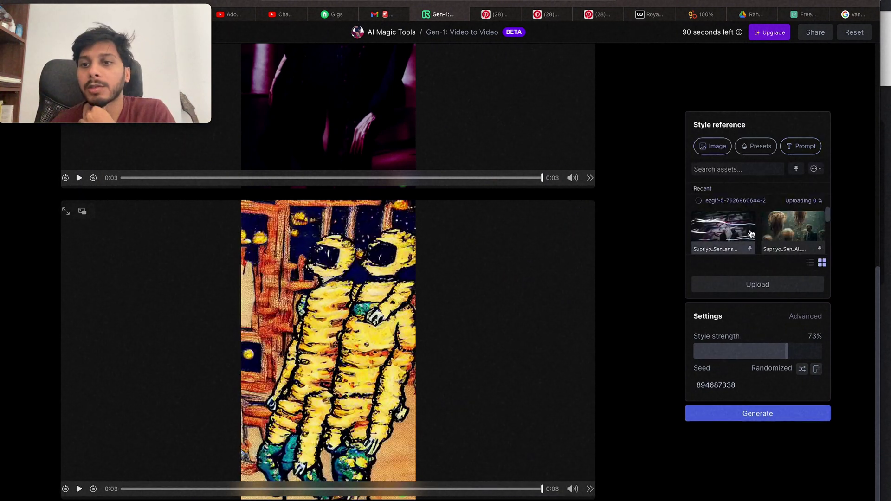